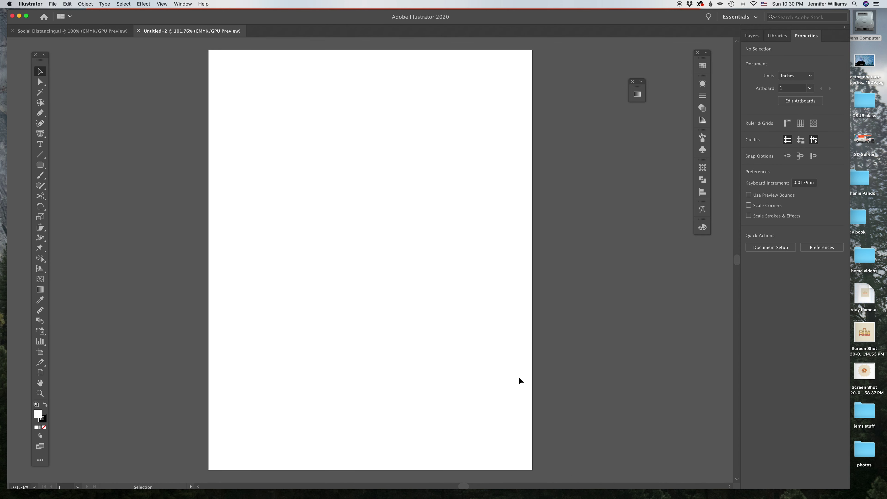
Switch to PowerPoint and copy the hand-washing illustration from the Project 7 slide onto the upper part of the blank Illustrator artboard.
{"action": "mouse_move", "coordinate": [215, 496]}
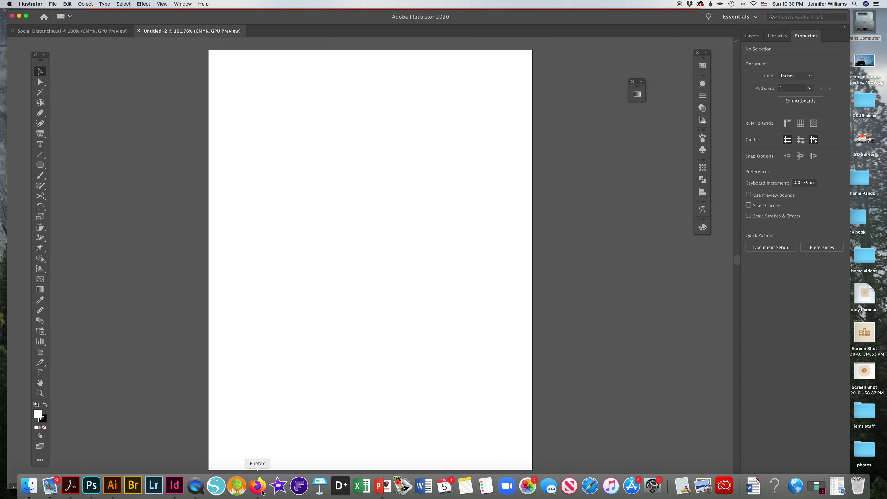
{"action": "left_click", "coordinate": [383, 486]}
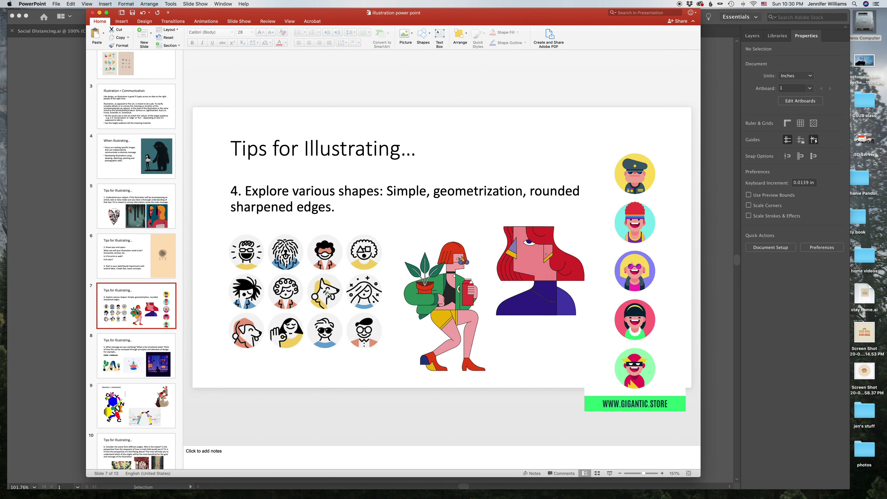
{"action": "scroll", "coordinate": [157, 306], "scroll_direction": "down", "scroll_amount": 10}
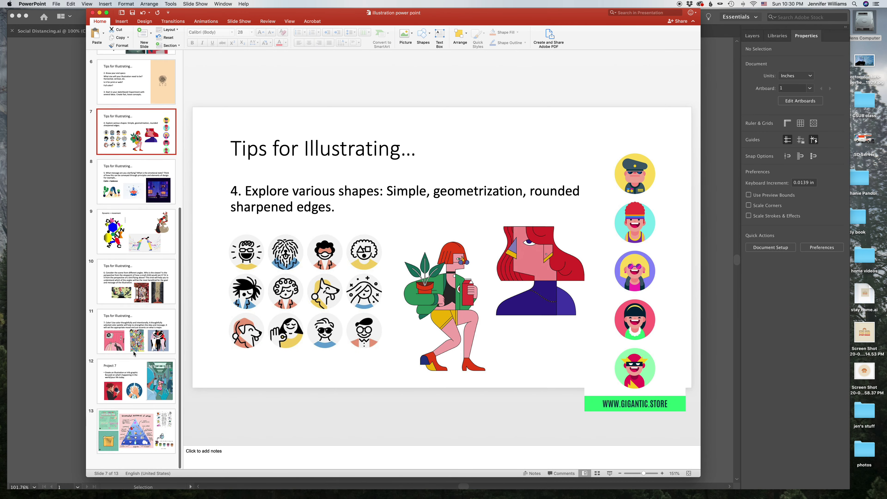
{"action": "left_click", "coordinate": [140, 398]}
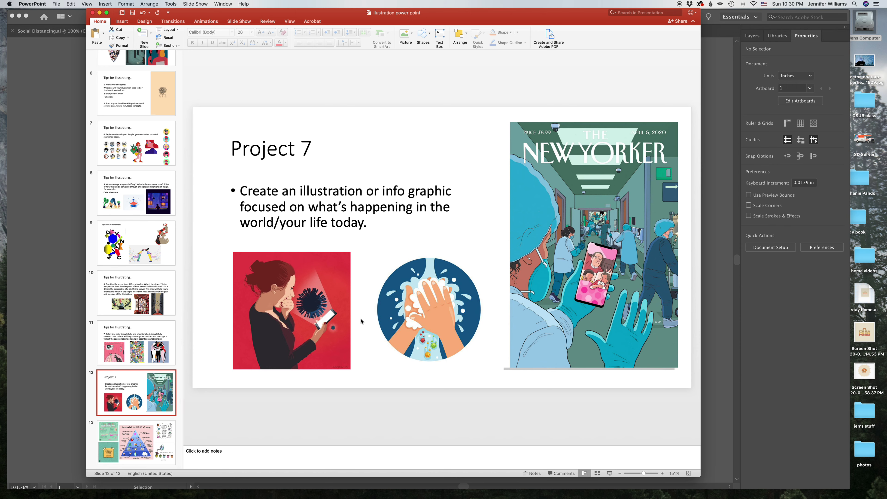
{"action": "left_click", "coordinate": [426, 332]}
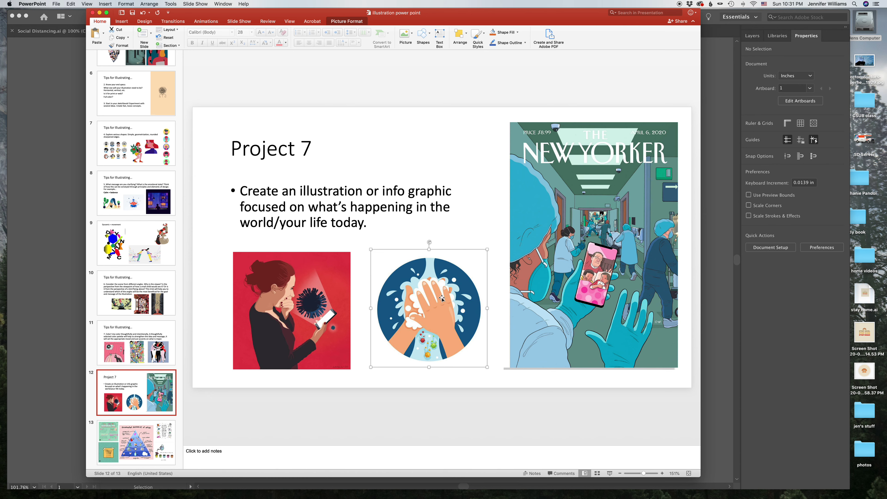
{"action": "left_click_drag", "start_coordinate": [444, 301], "coordinate": [75, 146]}
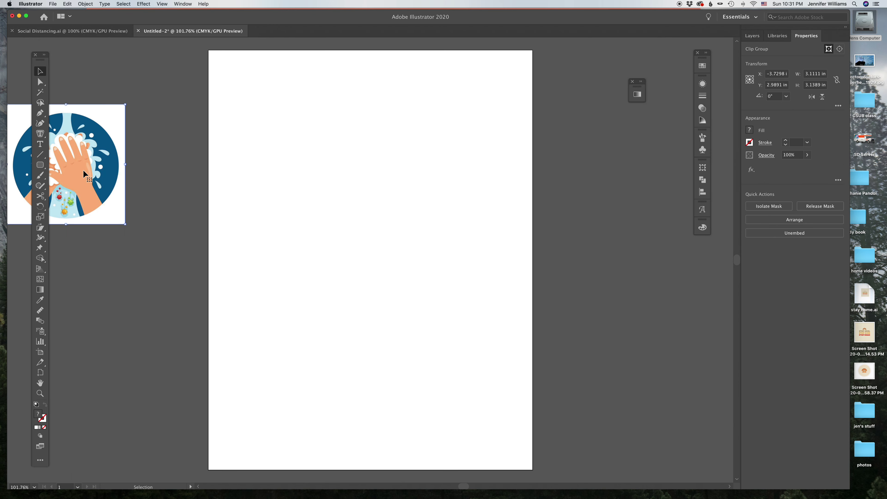
{"action": "left_click_drag", "start_coordinate": [401, 192], "coordinate": [399, 185]}
Scale the hand-washing illustration up to about 5.9 in wide and deselect it.
{"action": "key", "text": "s"}
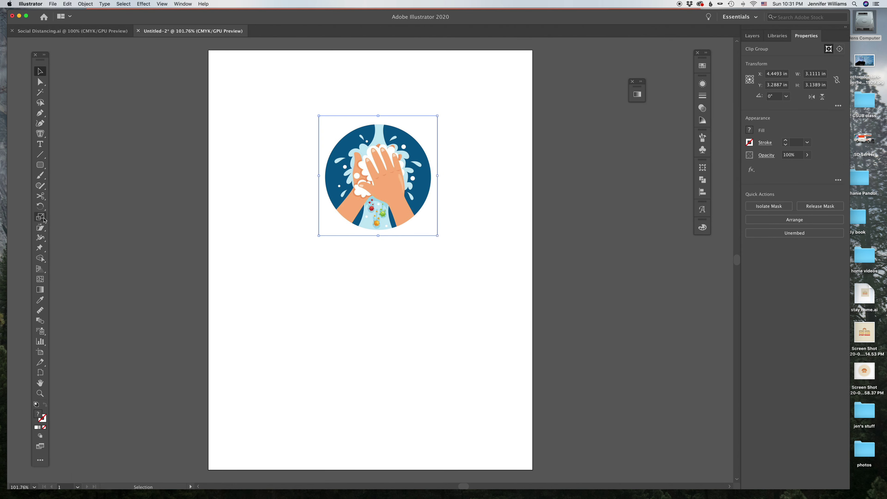
{"action": "left_click_drag", "start_coordinate": [468, 239], "coordinate": [509, 280]}
{"action": "key", "text": "super+shift+a"}
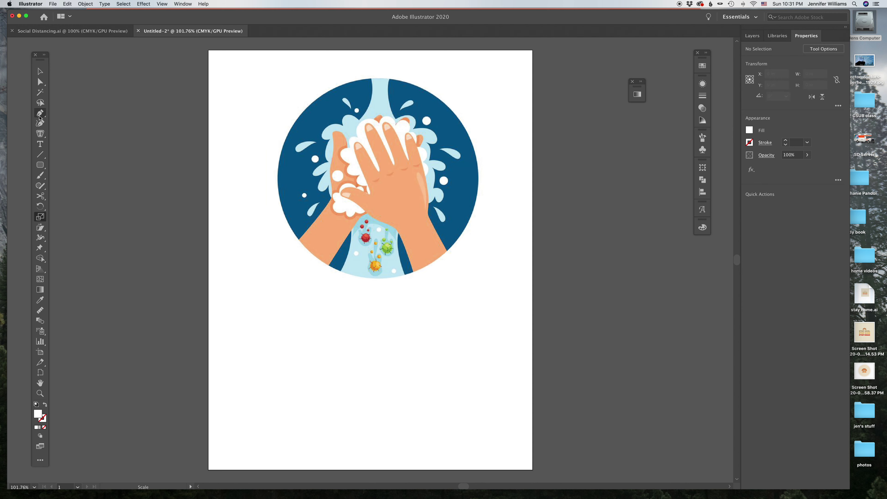
Draw a circle about 0.27 in across with the Ellipse tool over the green germ's body.
{"action": "left_click", "coordinate": [40, 164]}
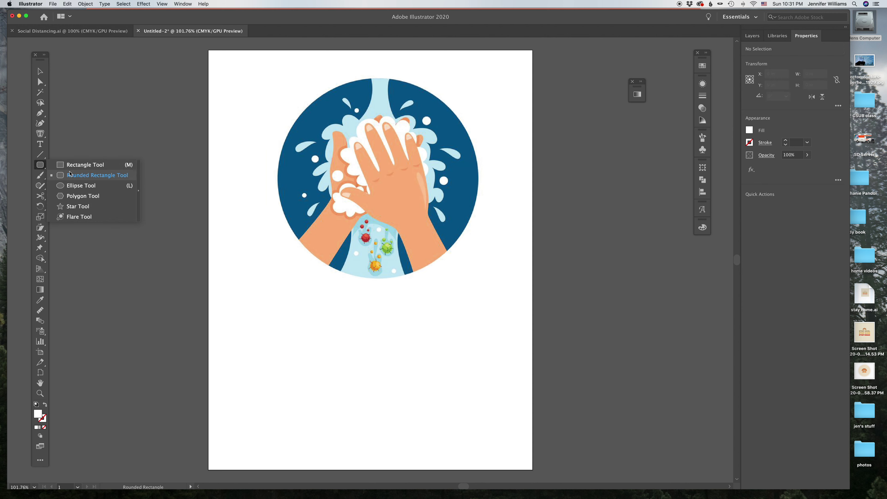
{"action": "left_click", "coordinate": [84, 187]}
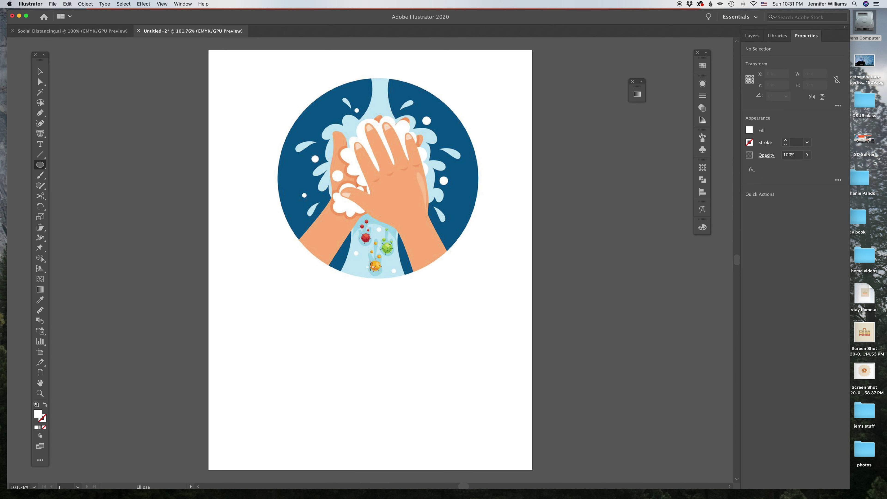
{"action": "left_click", "coordinate": [39, 394]}
{"action": "left_click_drag", "start_coordinate": [394, 259], "coordinate": [496, 285]}
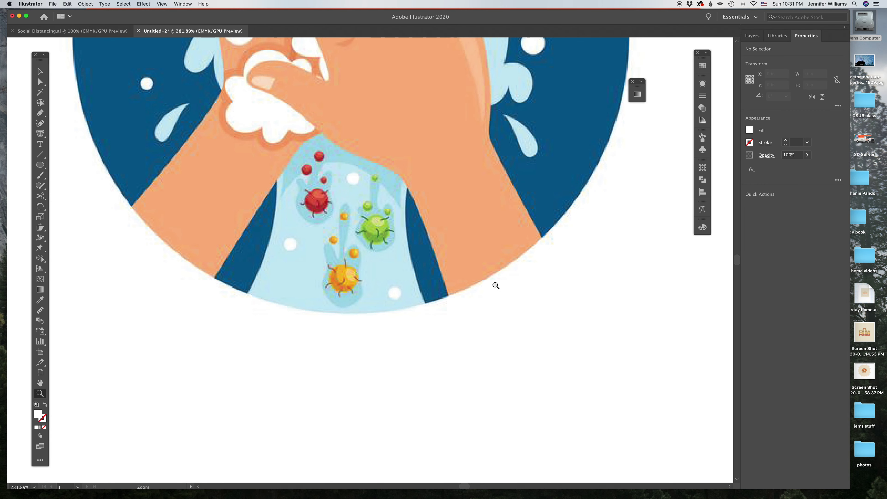
{"action": "left_click", "coordinate": [40, 164]}
{"action": "left_click_drag", "start_coordinate": [365, 219], "coordinate": [389, 240]}
{"action": "left_click_drag", "start_coordinate": [390, 240], "coordinate": [390, 239]}
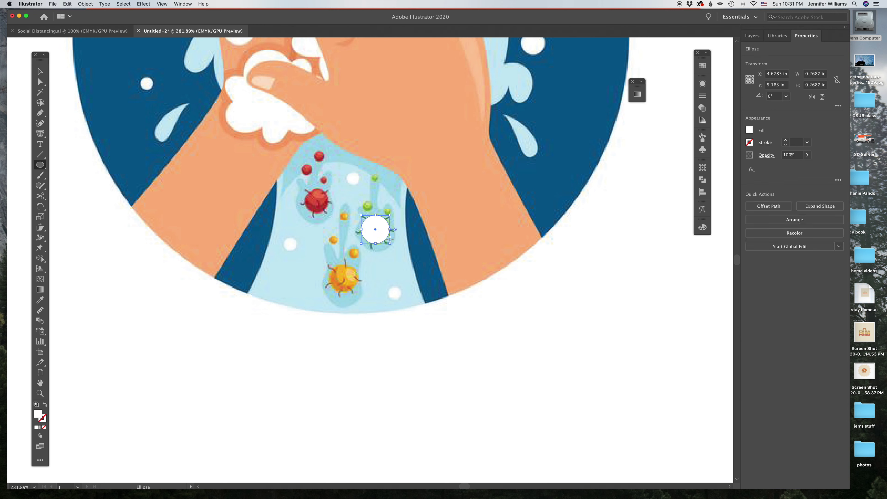
Fill the circle with a medium green and move it off the germ to the white area outside the round illustration.
{"action": "left_click", "coordinate": [703, 65]}
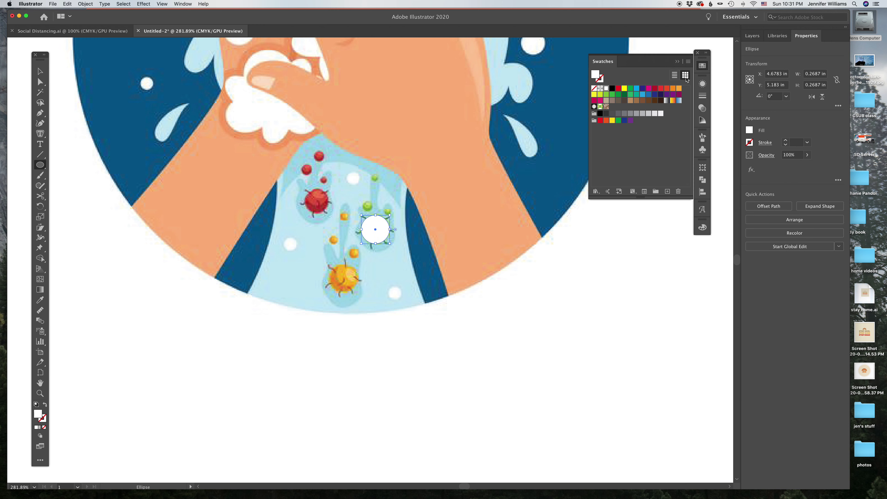
{"action": "left_click", "coordinate": [613, 95]}
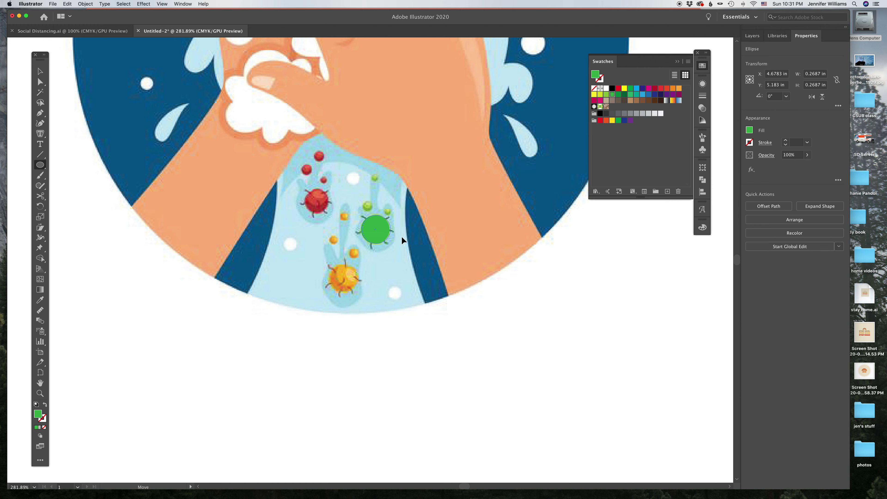
{"action": "left_click_drag", "start_coordinate": [375, 225], "coordinate": [531, 295]}
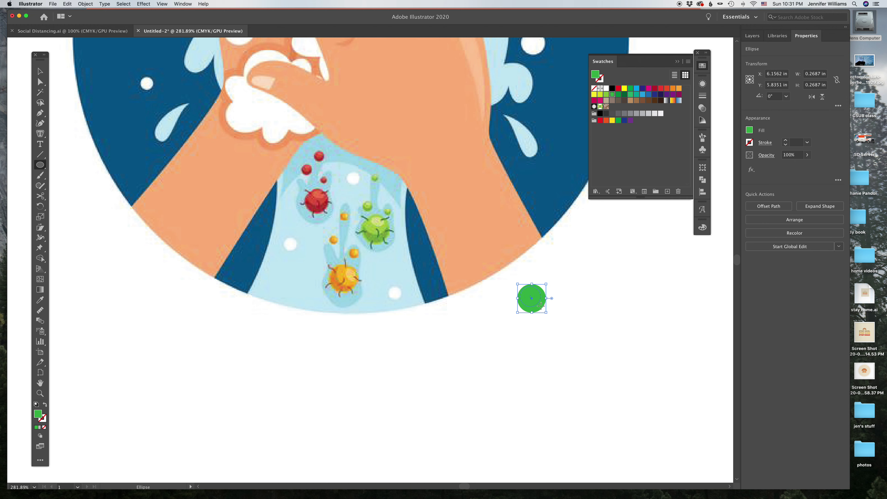
Add a smaller circle about 0.19 in across inside the green circle and fill it with a lighter green.
{"action": "left_click_drag", "start_coordinate": [541, 305], "coordinate": [541, 306]}
{"action": "left_click", "coordinate": [606, 95]}
{"action": "left_click", "coordinate": [609, 297], "text": "super"}
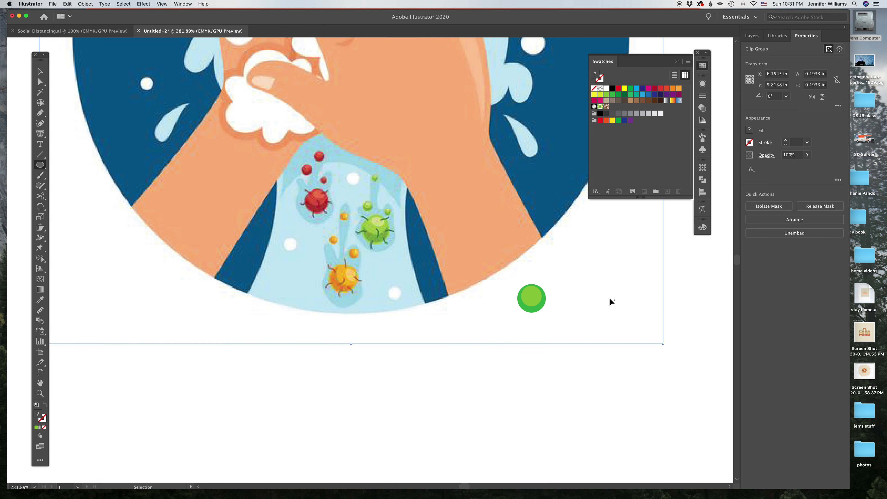
{"action": "left_click", "coordinate": [597, 367], "text": "super"}
Make a scaled-down copy of the light green circle, about 0.1 in across, and nudge it up as a highlight.
{"action": "left_click", "coordinate": [537, 301], "text": "super"}
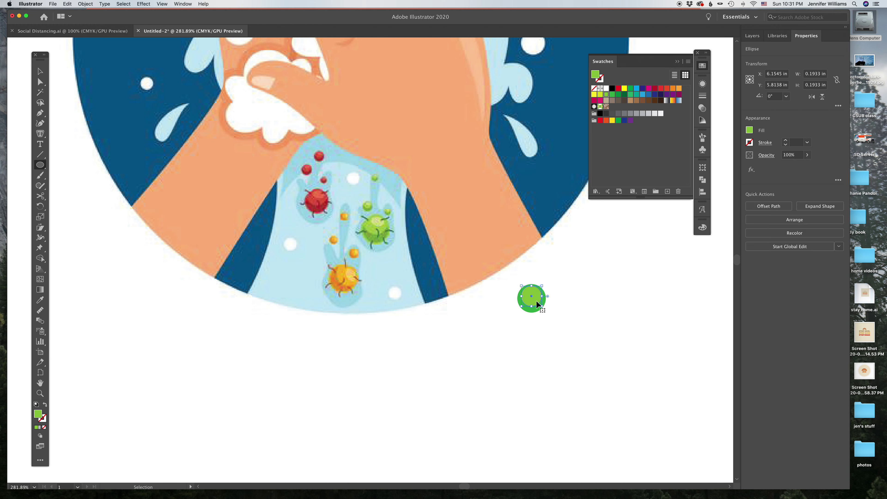
{"action": "left_click", "coordinate": [40, 218]}
{"action": "left_click_drag", "start_coordinate": [523, 306], "coordinate": [539, 297]}
{"action": "key", "text": "Up"}
{"action": "key", "text": "Up"}
Lower the highlight's cyan to 31% and flatten it into an ellipse about 0.07 in high, leaving nothing selected.
{"action": "left_click", "coordinate": [702, 228]}
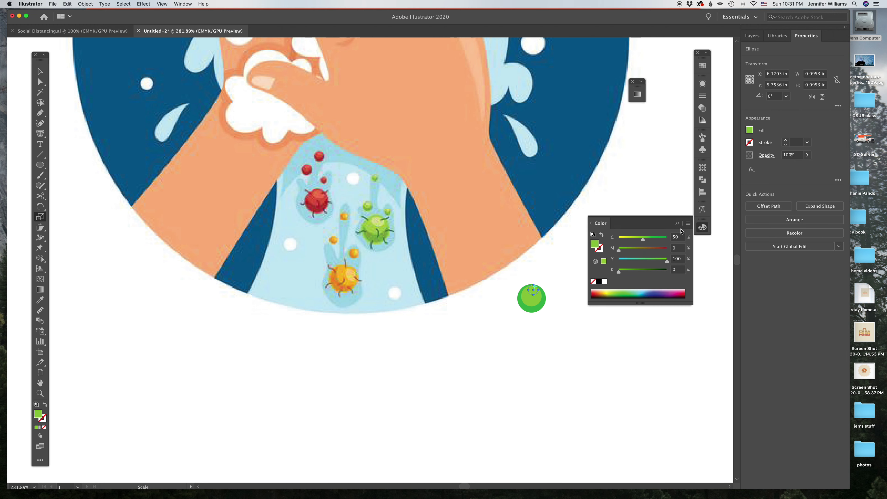
{"action": "left_click", "coordinate": [635, 238]}
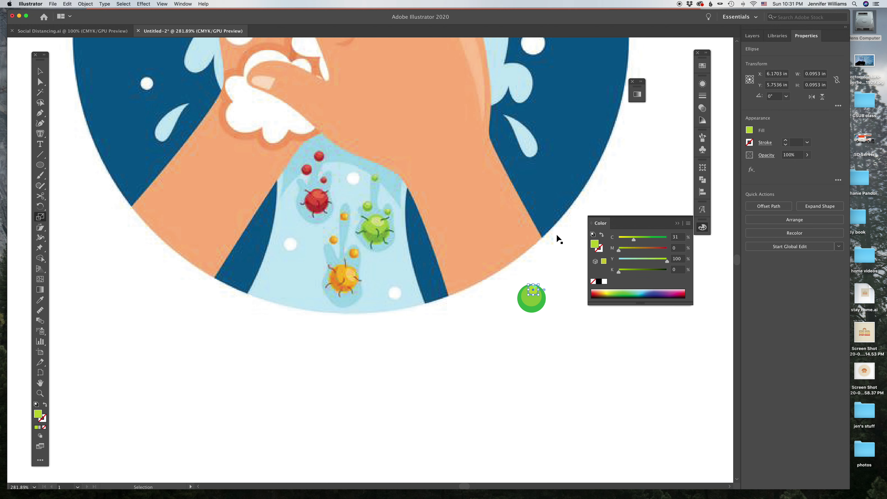
{"action": "left_click_drag", "start_coordinate": [533, 285], "coordinate": [534, 288]}
{"action": "left_click", "coordinate": [564, 318], "text": "super"}
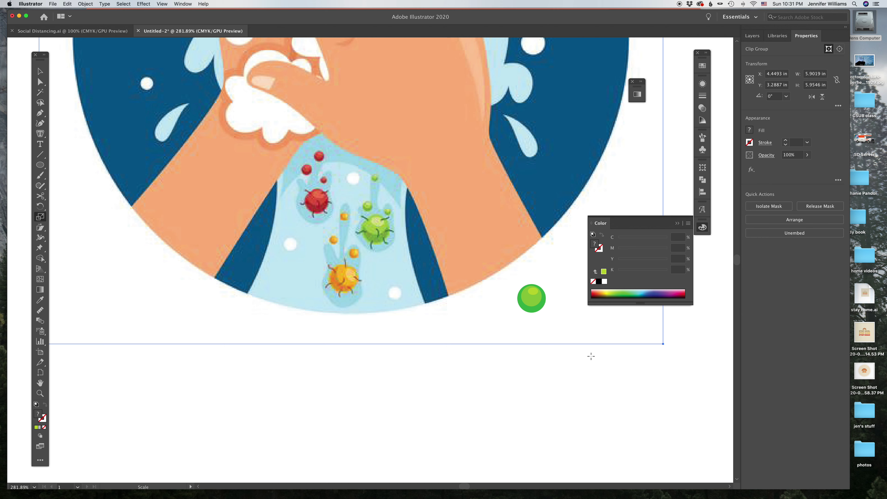
{"action": "key", "text": "super+shift+a"}
{"action": "key", "text": "v"}
{"action": "left_click", "coordinate": [460, 343]}
{"action": "key", "text": "s"}
{"action": "key", "text": "super+shift+a"}
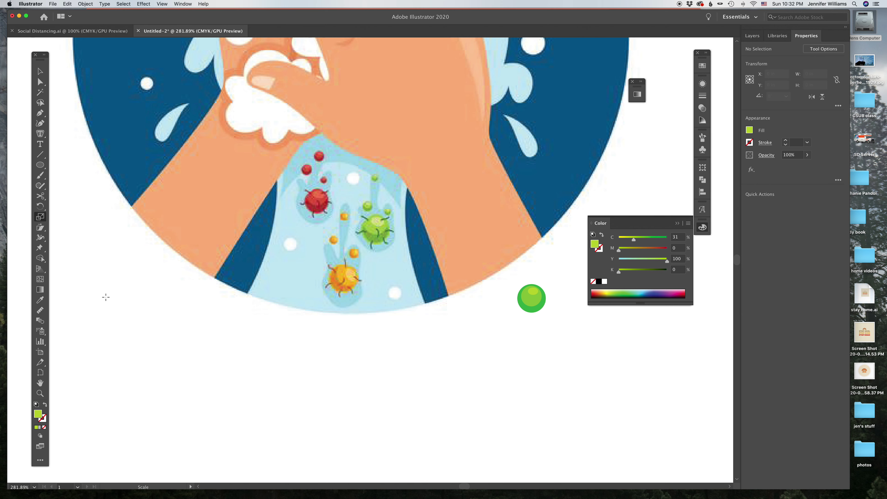
Move the light green circle and its highlight together off the larger green base circle.
{"action": "left_click", "coordinate": [39, 290]}
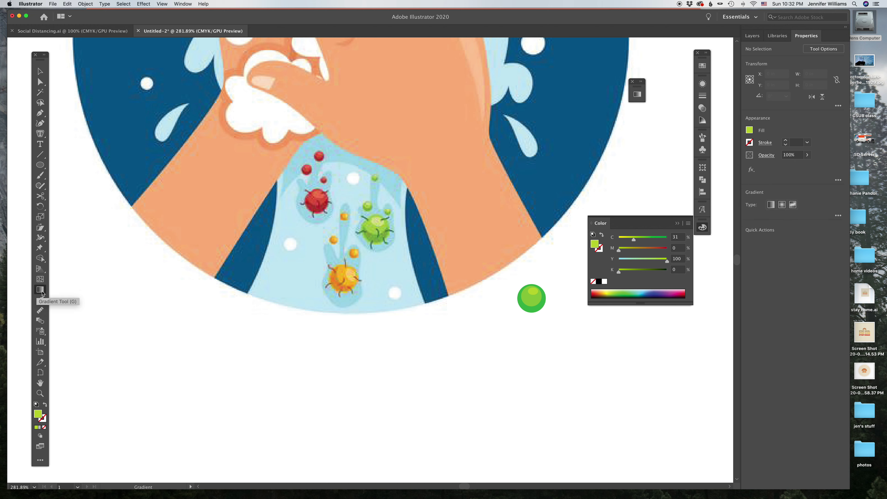
{"action": "left_click", "coordinate": [533, 301], "text": "super"}
{"action": "left_click", "coordinate": [534, 294], "text": "shift+super"}
{"action": "left_click_drag", "start_coordinate": [535, 293], "coordinate": [472, 319]}
Apply a gradient to the base circle that blends from dark green to light green.
{"action": "left_click", "coordinate": [527, 306]}
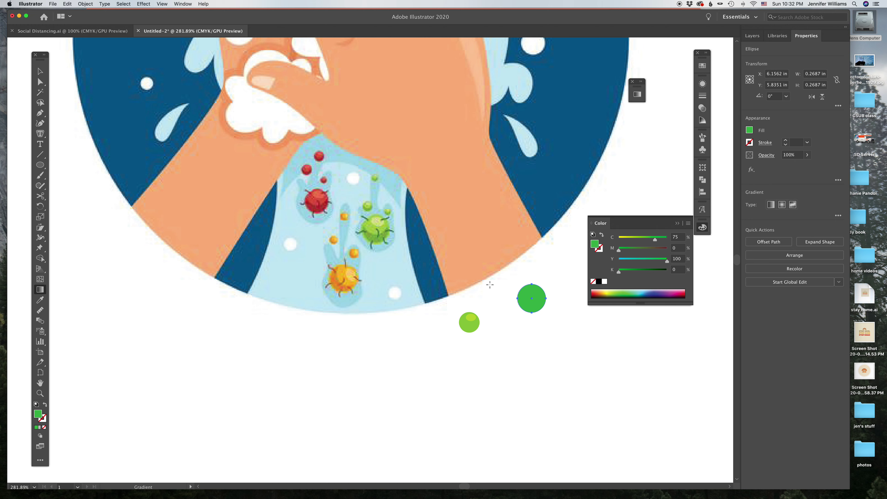
{"action": "left_click", "coordinate": [637, 94]}
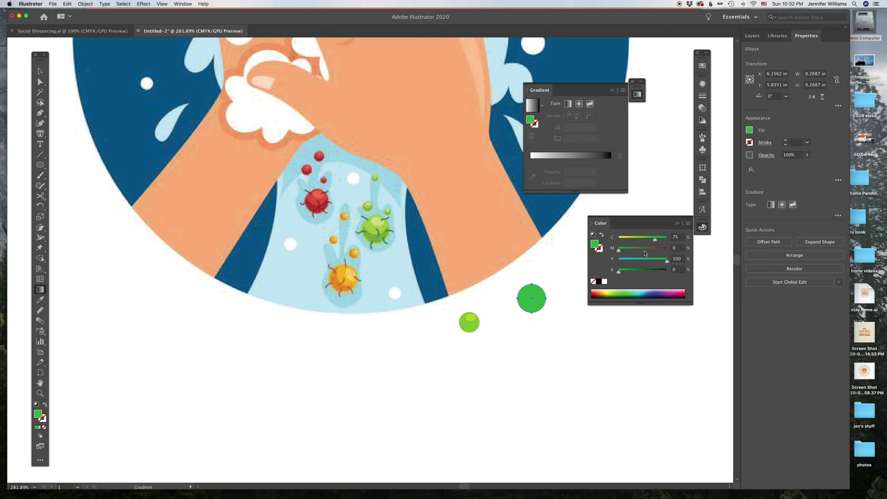
{"action": "left_click", "coordinate": [702, 66]}
{"action": "left_click_drag", "start_coordinate": [619, 96], "coordinate": [546, 157]}
{"action": "left_click_drag", "start_coordinate": [612, 96], "coordinate": [612, 188]}
{"action": "left_click_drag", "start_coordinate": [529, 161], "coordinate": [520, 185]}
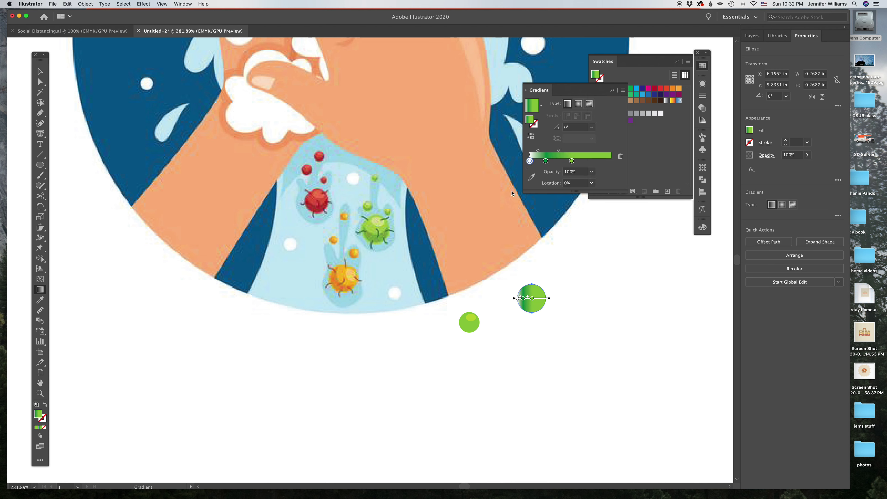
Make the base circle's gradient radial and direct it from the lower edge toward the upper right at about 30°.
{"action": "left_click", "coordinate": [578, 105]}
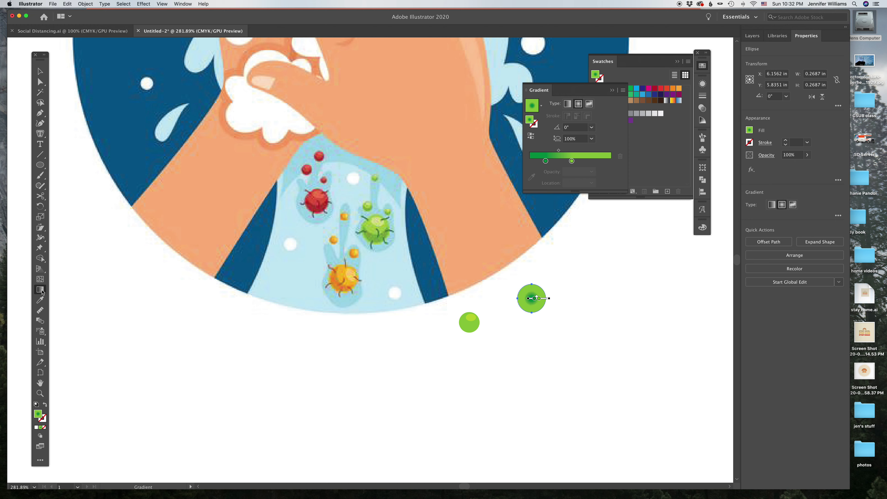
{"action": "mouse_move", "coordinate": [530, 307]}
{"action": "left_mouse_down"}
{"action": "mouse_move", "coordinate": [566, 267]}
{"action": "mouse_move", "coordinate": [555, 288]}
{"action": "mouse_move", "coordinate": [567, 291]}
{"action": "mouse_move", "coordinate": [557, 291]}
{"action": "left_mouse_up"}
{"action": "left_click", "coordinate": [584, 323], "text": "super"}
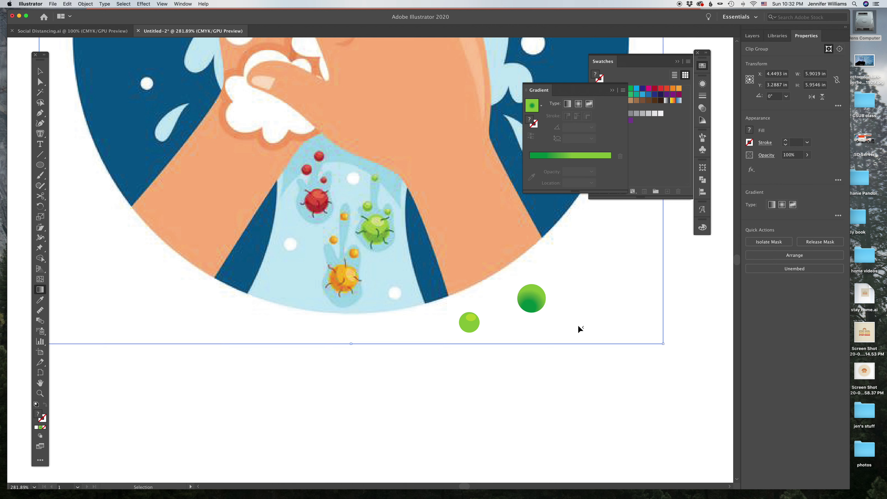
Place only the small highlight ellipse on the upper part of the gradient circle.
{"action": "left_click_drag", "start_coordinate": [470, 319], "coordinate": [546, 291]}
{"action": "key", "text": "super+z"}
{"action": "left_click", "coordinate": [538, 293]}
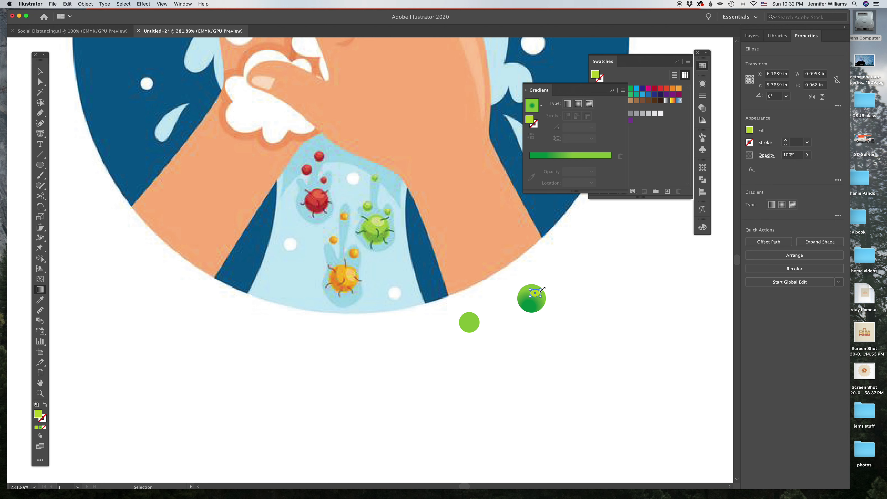
Delete the gradient circle, its highlight and the light green circle.
{"action": "left_click", "coordinate": [542, 350]}
{"action": "left_click", "coordinate": [538, 299], "text": "super"}
{"action": "left_click", "coordinate": [537, 294], "text": "shift+super"}
{"action": "left_click", "coordinate": [474, 323], "text": "shift+super"}
{"action": "key", "text": "Delete"}
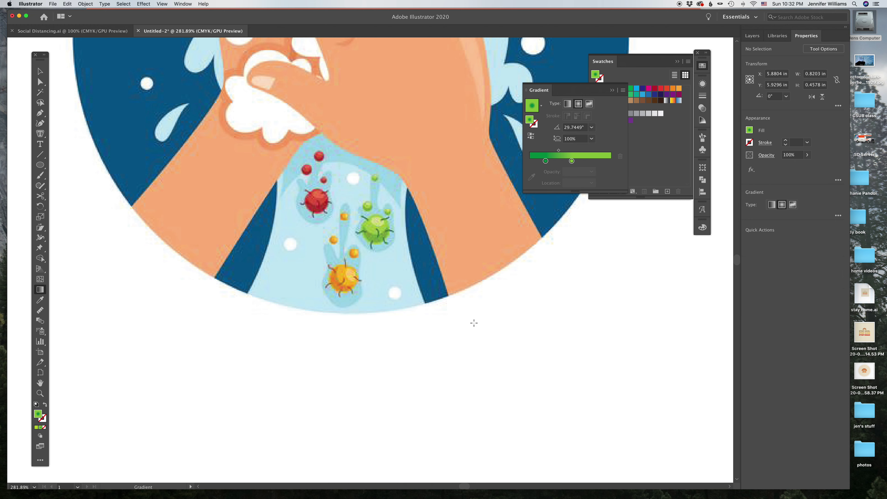
Draw a circle about 1.57 in across below the illustration and move it up into the lower right area.
{"action": "key", "text": "l"}
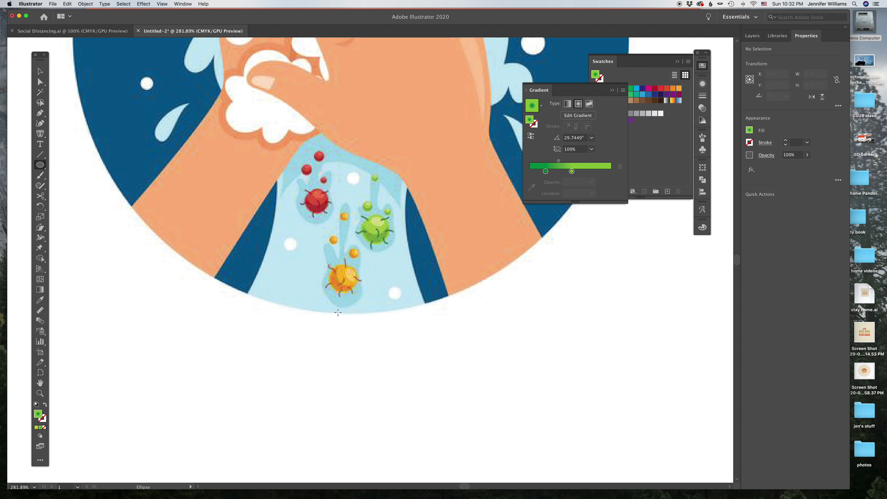
{"action": "left_click_drag", "start_coordinate": [402, 320], "coordinate": [568, 484]}
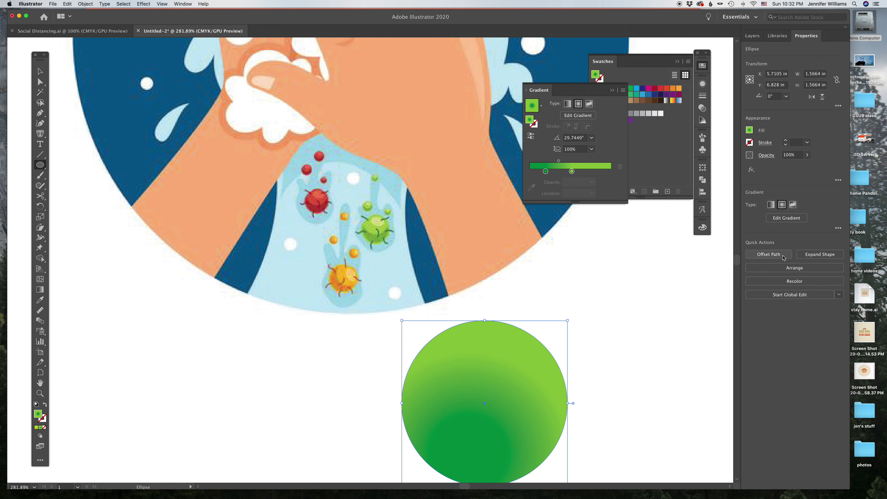
{"action": "key", "text": "v"}
{"action": "left_click_drag", "start_coordinate": [513, 379], "coordinate": [606, 303]}
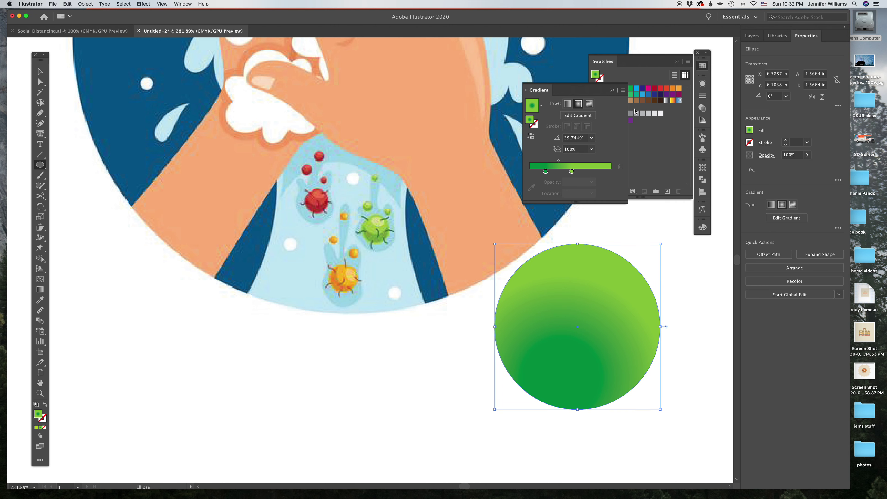
Fill the large circle with light brown and arrange it and a duplicate side by side over the illustration's lower edge.
{"action": "left_click", "coordinate": [632, 101]}
{"action": "left_click_drag", "start_coordinate": [624, 304], "coordinate": [526, 290]}
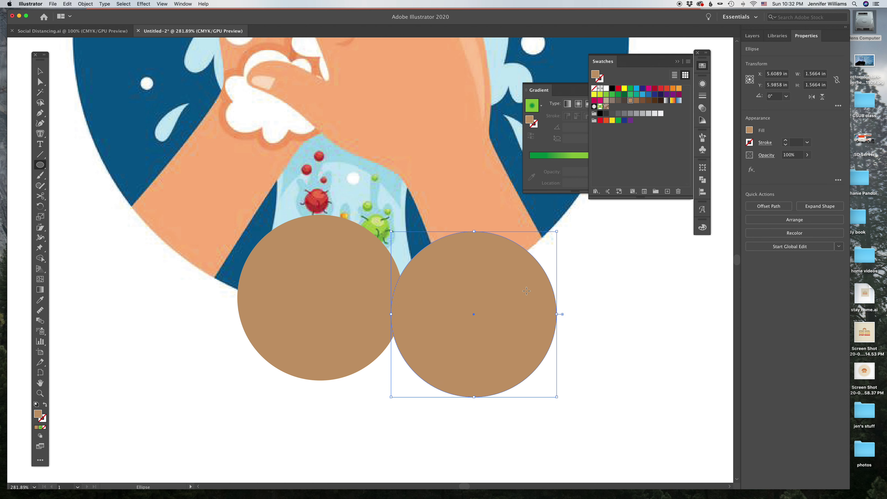
Open the full appearance settings and select both light brown circles to view their stroke and fill attributes.
{"action": "left_click", "coordinate": [633, 268]}
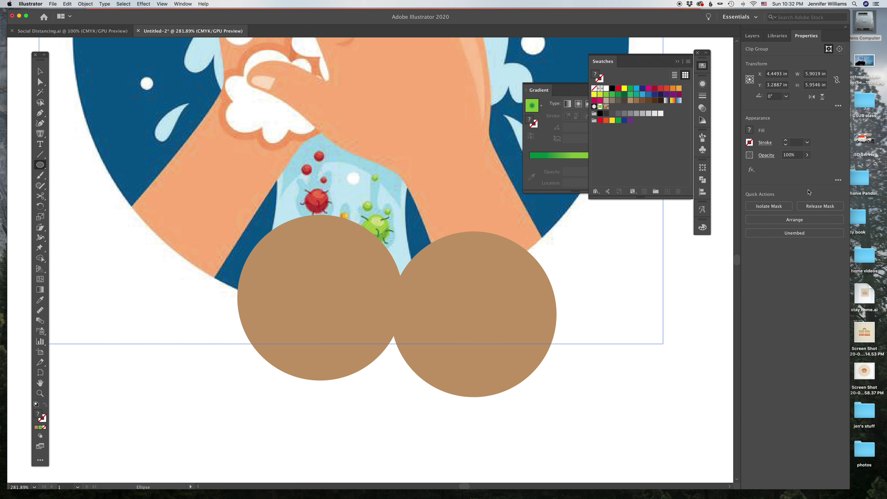
{"action": "left_click", "coordinate": [838, 180]}
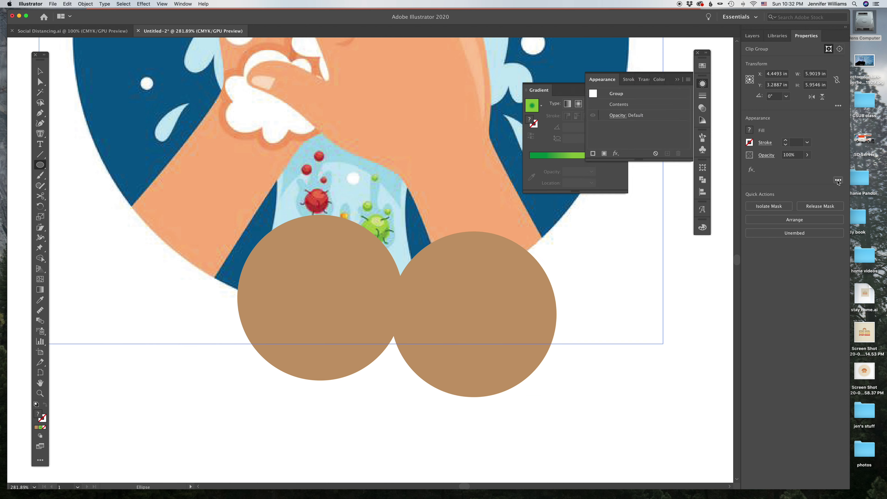
{"action": "left_click", "coordinate": [527, 283]}
{"action": "left_click", "coordinate": [350, 279], "text": "shift"}
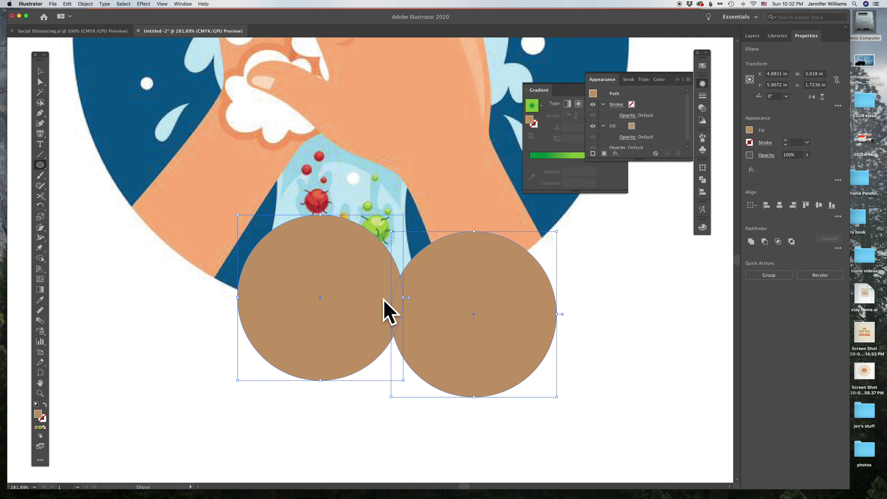
{"action": "key", "text": "super+shift+a"}
{"action": "left_click", "coordinate": [40, 383]}
{"action": "left_click_drag", "start_coordinate": [149, 199], "coordinate": [143, 336]}
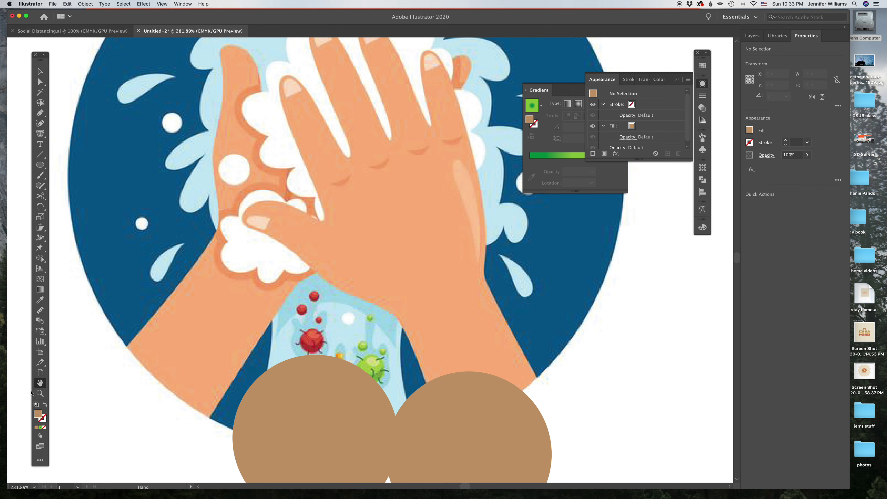
{"action": "double_click", "coordinate": [40, 383]}
{"action": "left_click", "coordinate": [40, 71]}
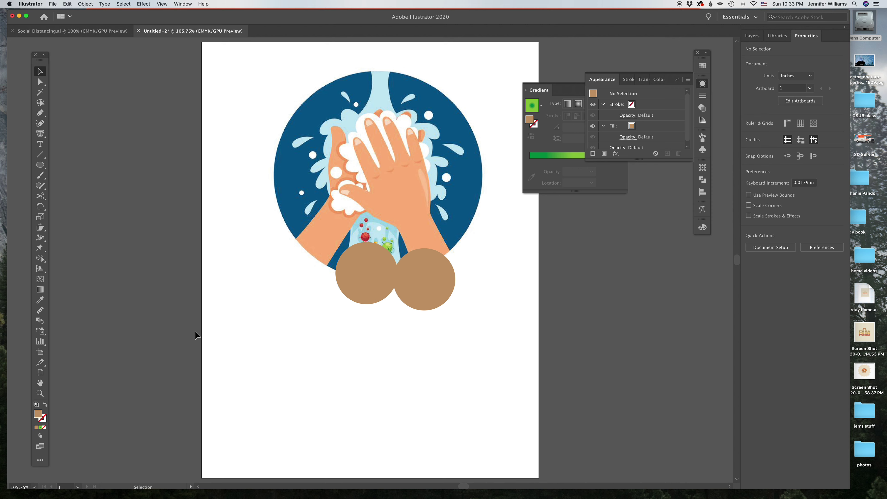
{"action": "left_click", "coordinate": [40, 112]}
{"action": "left_click", "coordinate": [326, 182]}
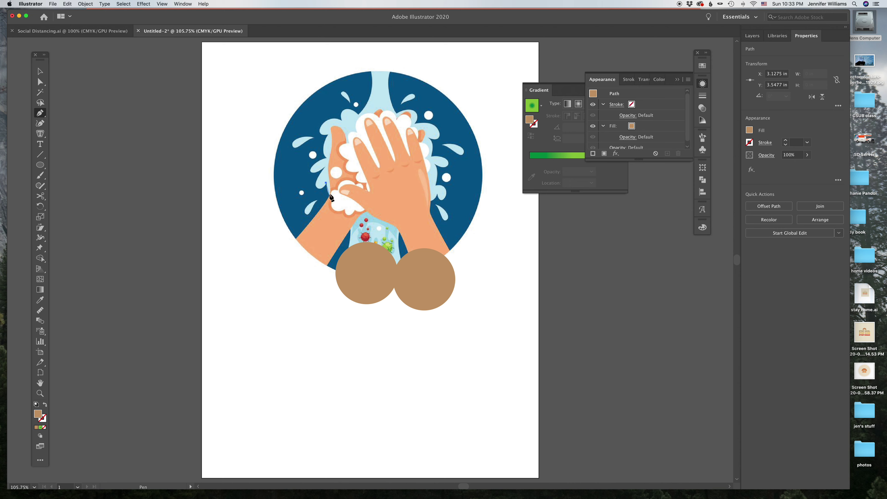
{"action": "left_click", "coordinate": [330, 197]}
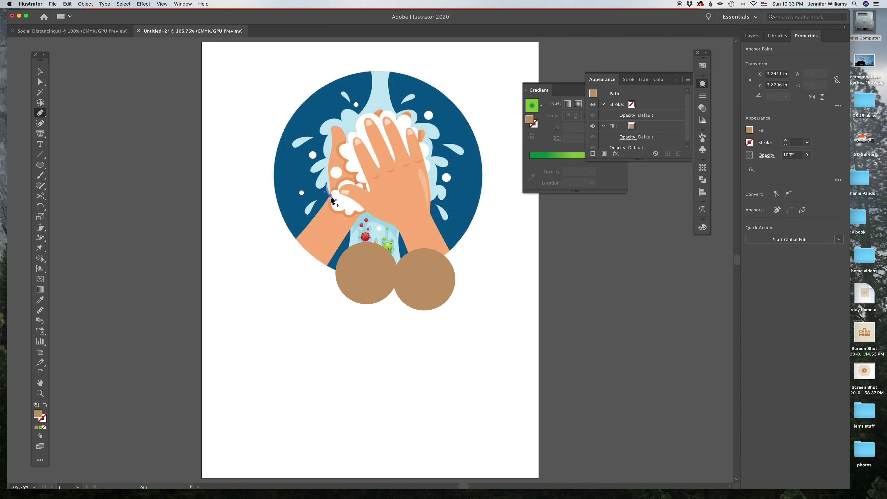
{"action": "key", "text": "super+z"}
{"action": "key", "text": "super+z"}
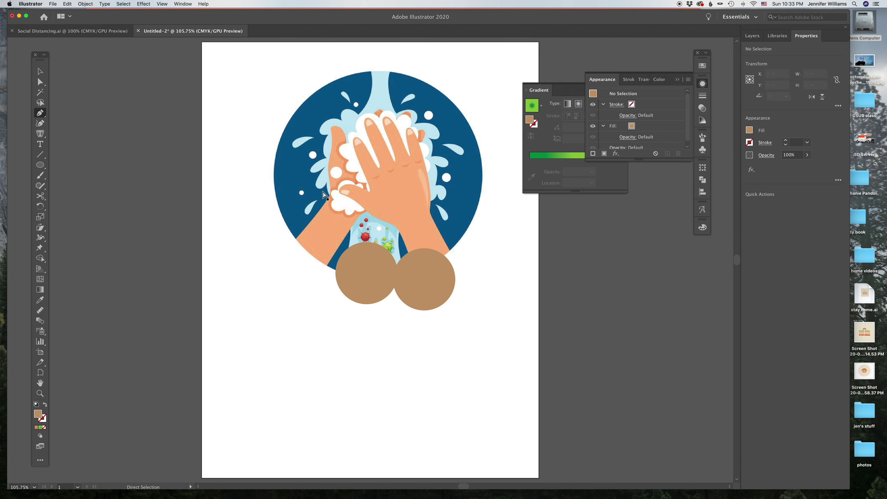
Draw an irregular light brown shape across the hands with the Pen tool, roughly following the back of the hand.
{"action": "left_click", "coordinate": [324, 166]}
{"action": "left_click_drag", "start_coordinate": [317, 187], "coordinate": [437, 191]}
{"action": "left_click", "coordinate": [326, 182]}
{"action": "left_click", "coordinate": [429, 201]}
{"action": "left_click", "coordinate": [437, 194]}
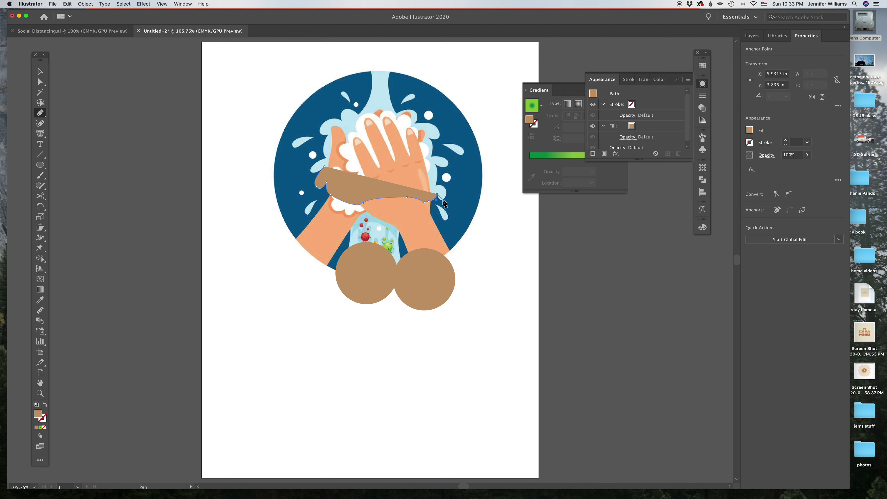
{"action": "left_click", "coordinate": [442, 200]}
{"action": "left_click", "coordinate": [443, 186]}
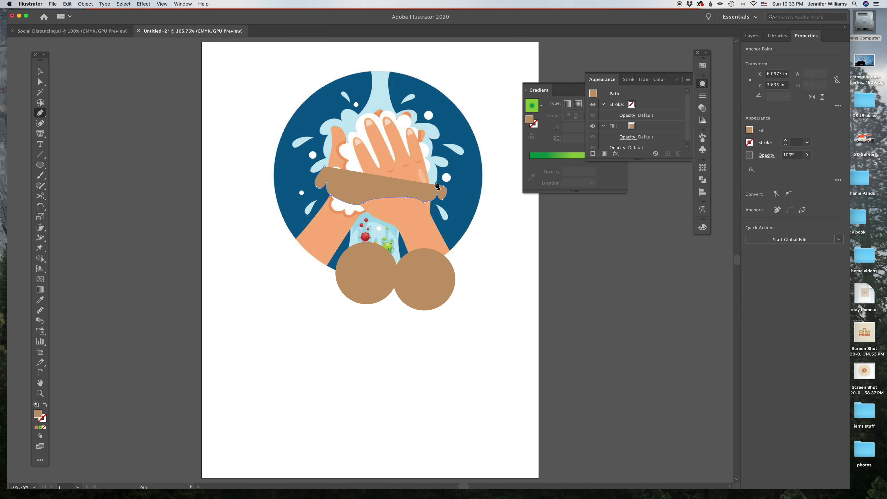
{"action": "left_click", "coordinate": [434, 163]}
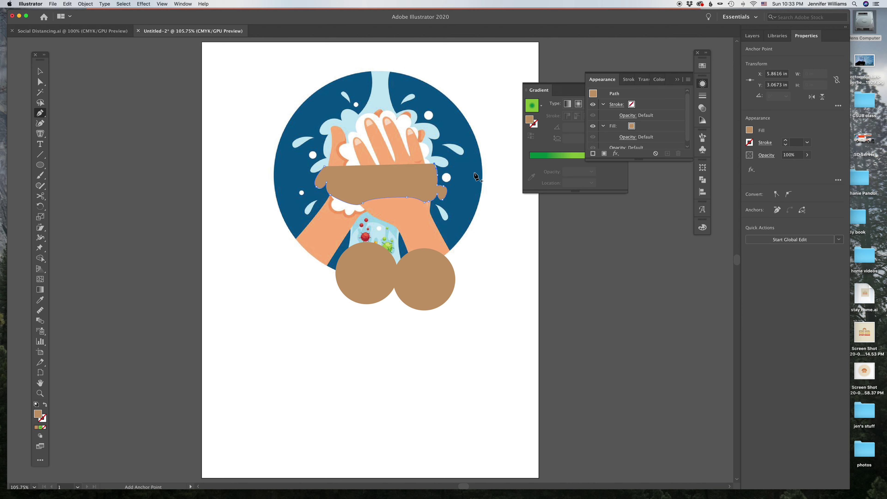
Sample the light blue of the water splash with the Eyedropper and delete the irregular pen shape.
{"action": "left_click", "coordinate": [39, 299]}
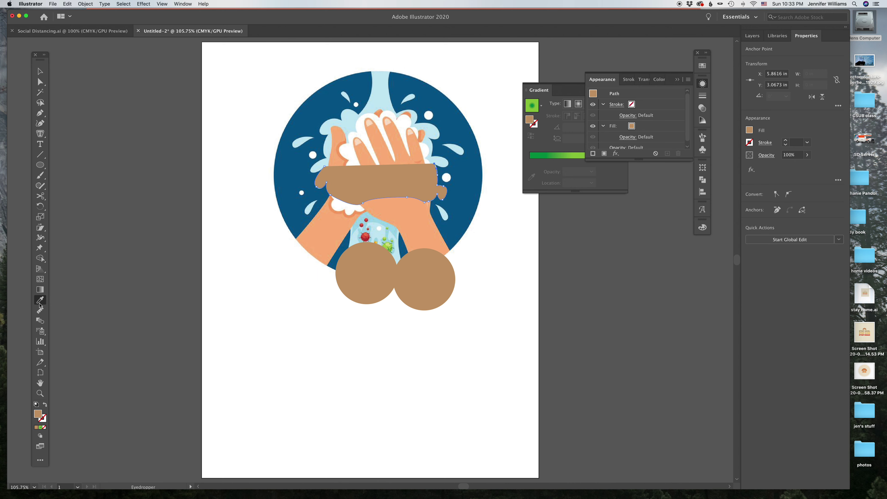
{"action": "left_click", "coordinate": [351, 119]}
{"action": "left_click_drag", "start_coordinate": [358, 177], "coordinate": [180, 185]}
{"action": "key", "text": "Delete"}
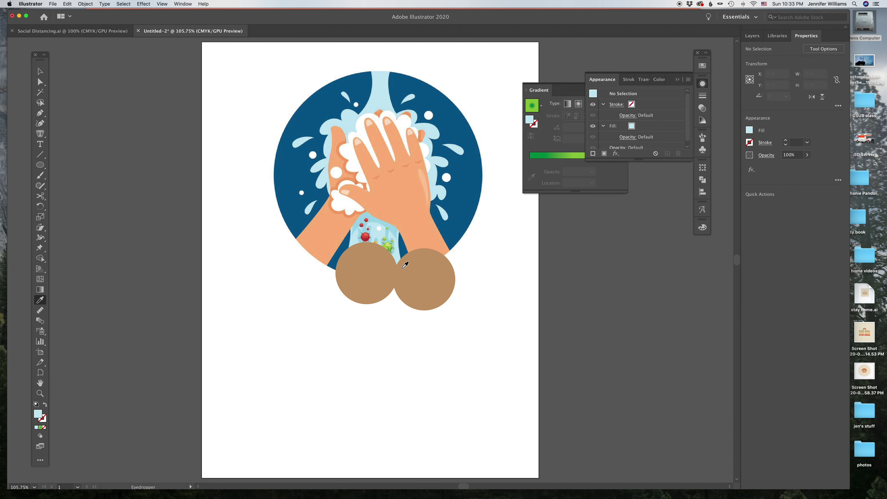
Delete the two light brown circles at the illustration's lower edge.
{"action": "left_click", "coordinate": [431, 289], "text": "super"}
{"action": "left_click", "coordinate": [370, 281], "text": "shift+super"}
{"action": "key", "text": "Delete"}
Draw a light brown circle about 0.91 in across below the illustration and place a slightly overlapping duplicate beside it.
{"action": "scroll", "coordinate": [373, 278], "scroll_direction": "up", "scroll_amount": 1}
{"action": "left_click", "coordinate": [40, 165]}
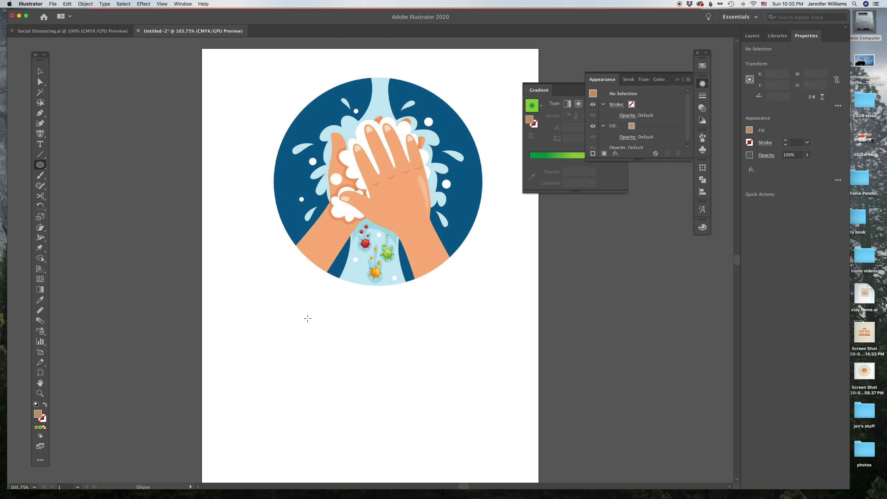
{"action": "mouse_move", "coordinate": [310, 310]}
{"action": "left_mouse_down"}
{"action": "mouse_move", "coordinate": [344, 343]}
{"action": "mouse_move", "coordinate": [356, 328]}
{"action": "left_mouse_up"}
{"action": "left_click", "coordinate": [323, 327], "text": "shift+super"}
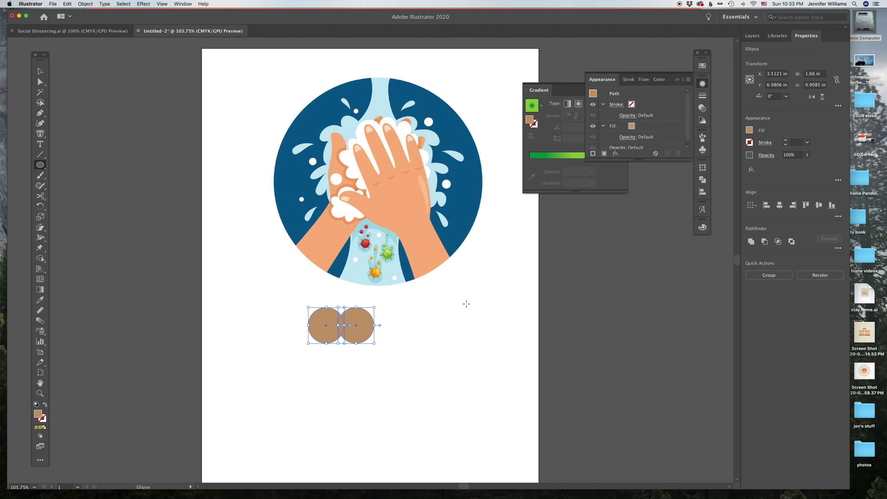
Fill the two overlapping circles with dark red and unite them into one shape.
{"action": "left_click", "coordinate": [702, 66]}
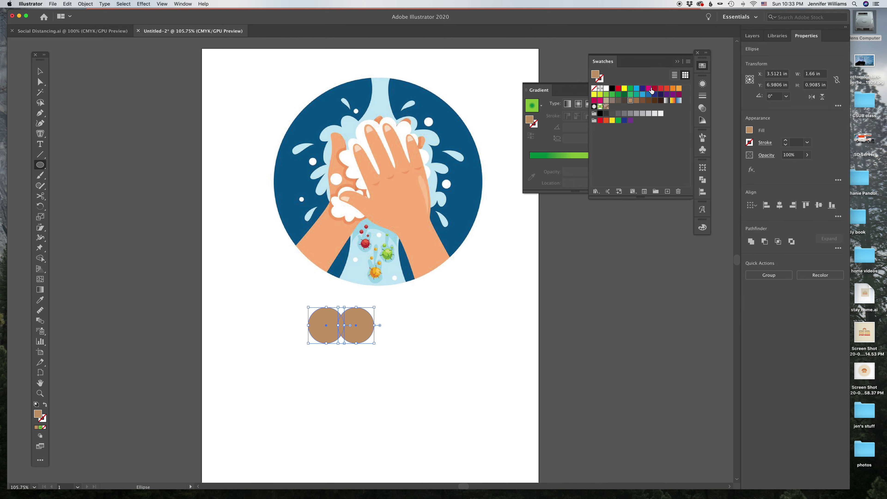
{"action": "left_click", "coordinate": [654, 90]}
{"action": "left_click", "coordinate": [535, 279], "text": "super"}
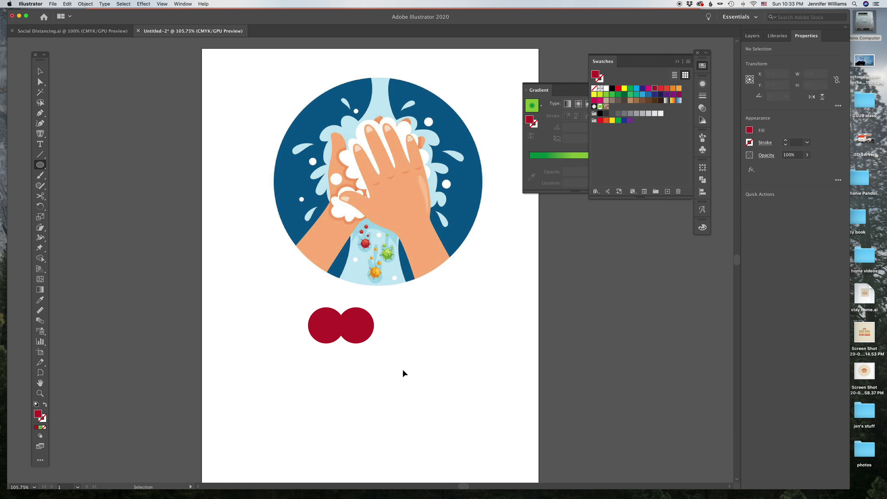
{"action": "left_click_drag", "start_coordinate": [395, 357], "coordinate": [276, 309]}
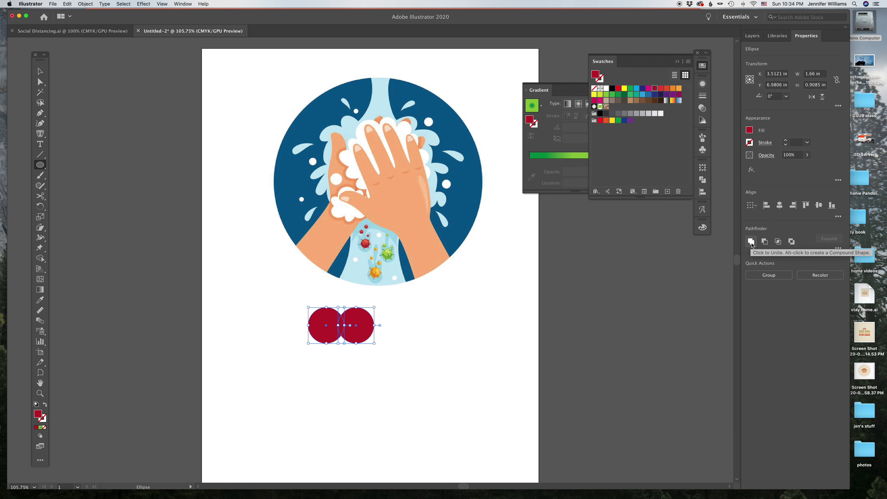
{"action": "left_click", "coordinate": [751, 242]}
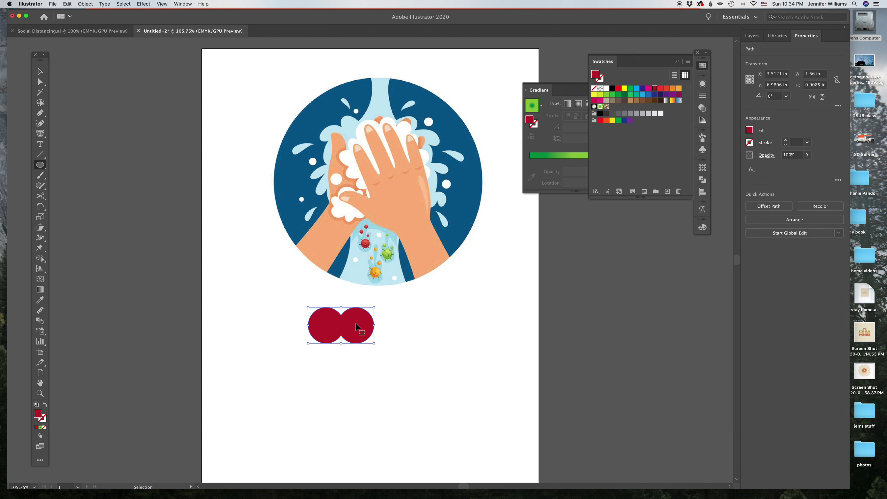
Remove the bottom anchor points of both lobes of the united red shape with the Pen tool.
{"action": "left_click", "coordinate": [40, 112]}
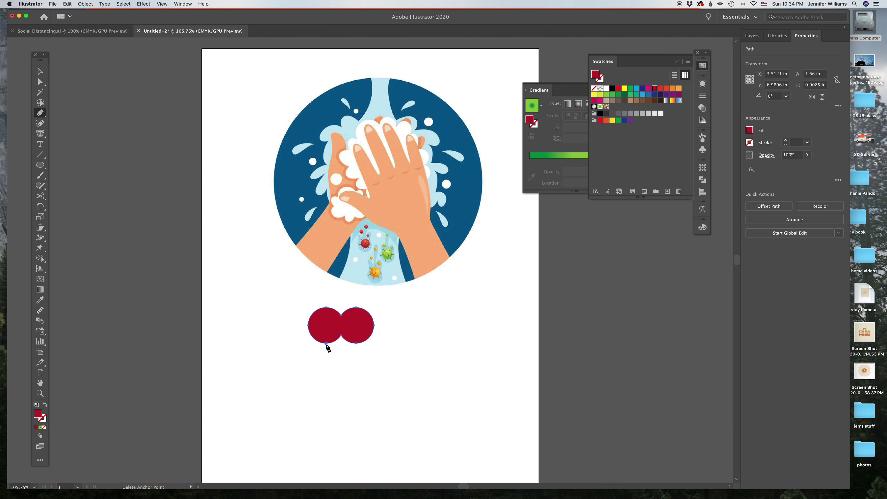
{"action": "left_click_drag", "start_coordinate": [328, 346], "coordinate": [351, 348]}
{"action": "left_click", "coordinate": [355, 343]}
{"action": "left_click", "coordinate": [355, 345], "text": "super"}
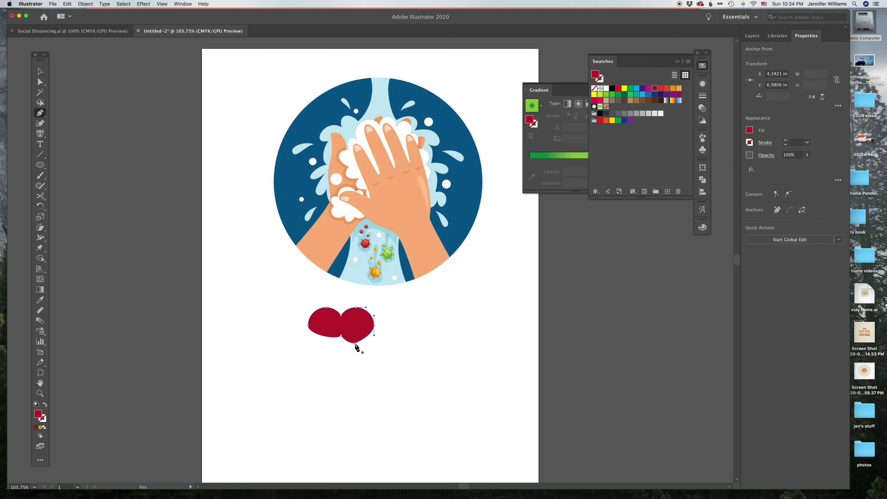
{"action": "left_click", "coordinate": [355, 344], "text": "super"}
Pull the shape's lower middle anchor straight down and adjust it into a sharp tip to form a heart.
{"action": "left_click_drag", "start_coordinate": [355, 344], "coordinate": [340, 359]}
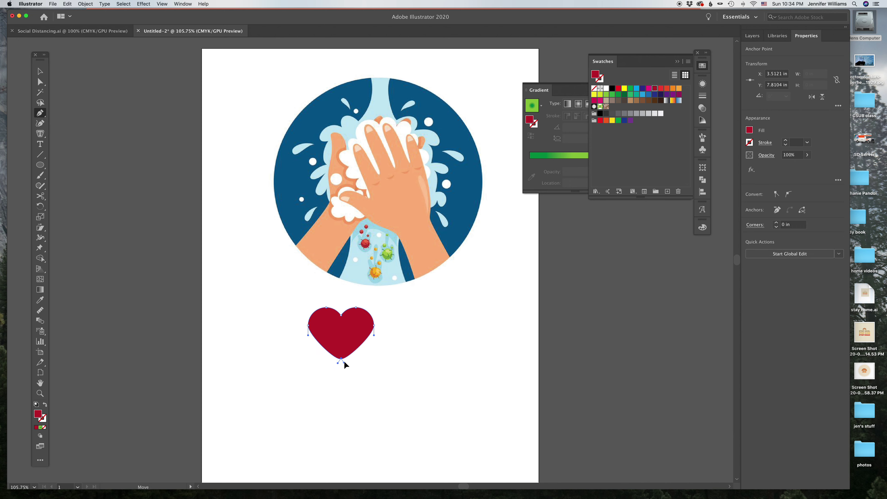
{"action": "left_click", "coordinate": [341, 357]}
{"action": "left_click_drag", "start_coordinate": [337, 353], "coordinate": [337, 354]}
{"action": "left_click", "coordinate": [369, 362], "text": "super"}
{"action": "left_click", "coordinate": [341, 358], "text": "super"}
{"action": "left_click", "coordinate": [386, 357]}
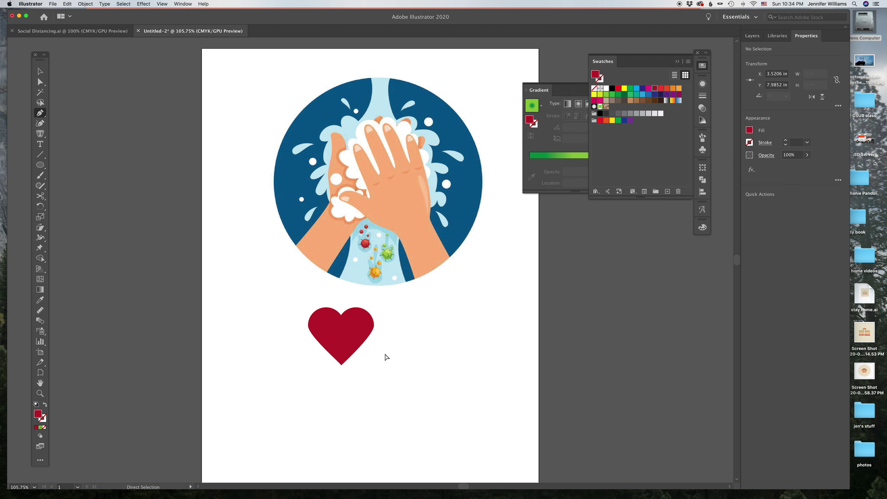
Move the heart to the area below the lower right of the illustration.
{"action": "left_click_drag", "start_coordinate": [355, 334], "coordinate": [472, 320]}
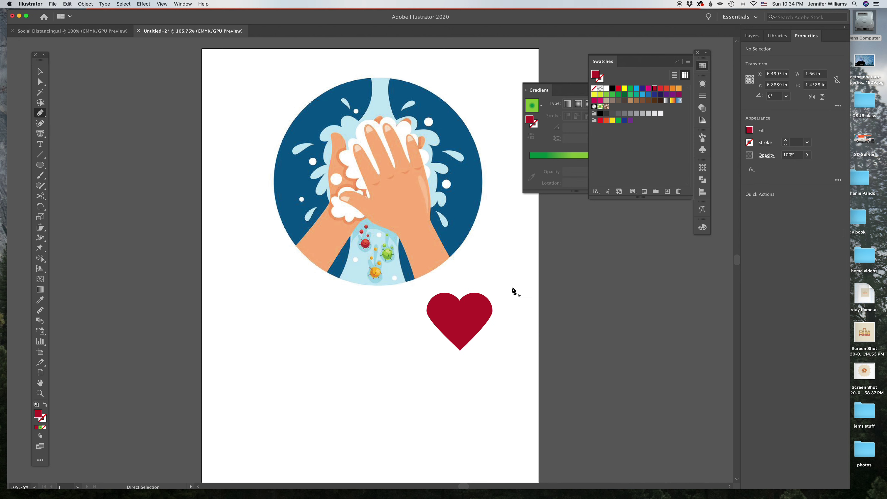
{"action": "left_click", "coordinate": [466, 311]}
{"action": "key", "text": "p"}
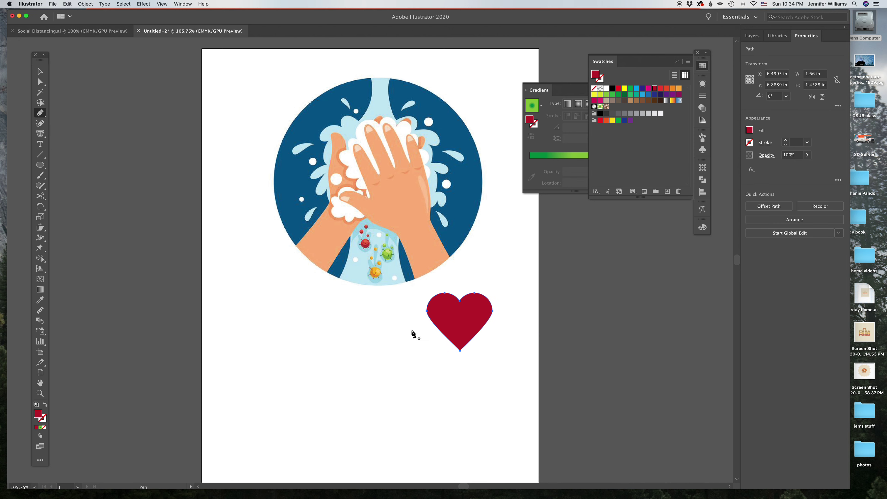
Draw a dark red ellipse about 1.42 by 1.45 in over the back of the front hand and an angled rectangle along its forearm.
{"action": "left_click", "coordinate": [40, 165]}
{"action": "left_click_drag", "start_coordinate": [381, 175], "coordinate": [432, 231]}
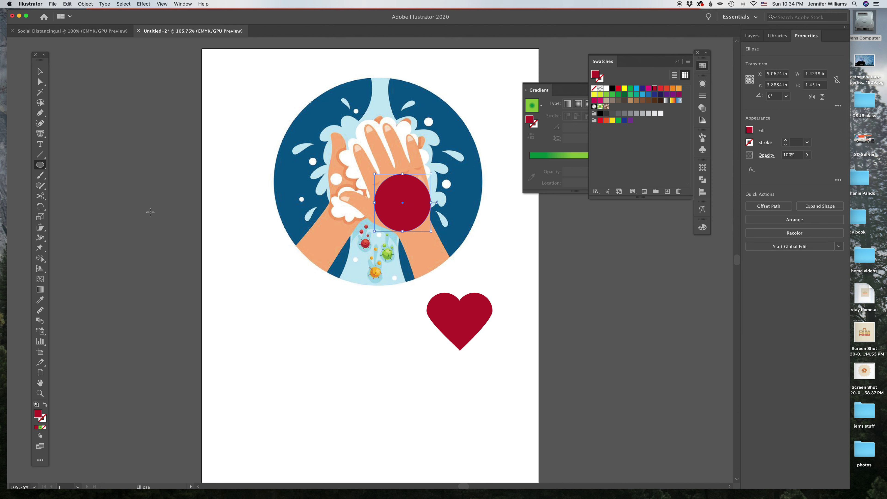
{"action": "left_click_drag", "start_coordinate": [45, 167], "coordinate": [65, 165]}
{"action": "left_click_drag", "start_coordinate": [398, 223], "coordinate": [439, 260]}
{"action": "left_click", "coordinate": [488, 253]}
{"action": "left_click", "coordinate": [248, 274], "text": "super"}
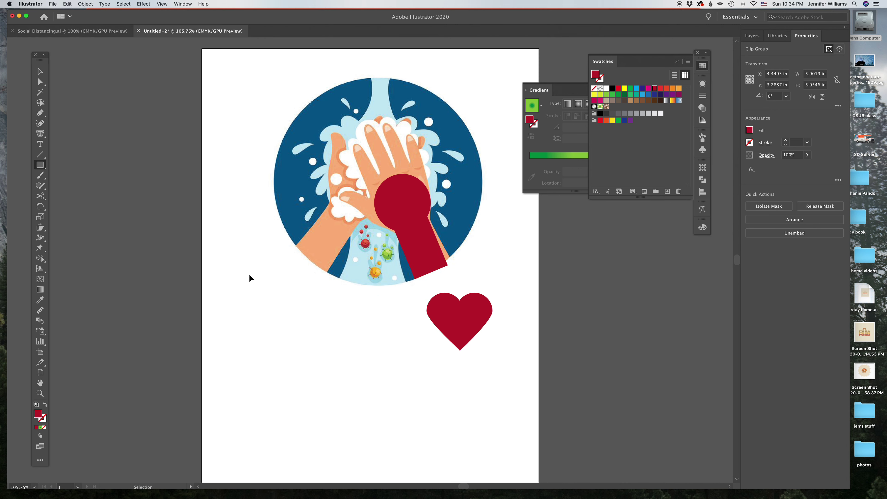